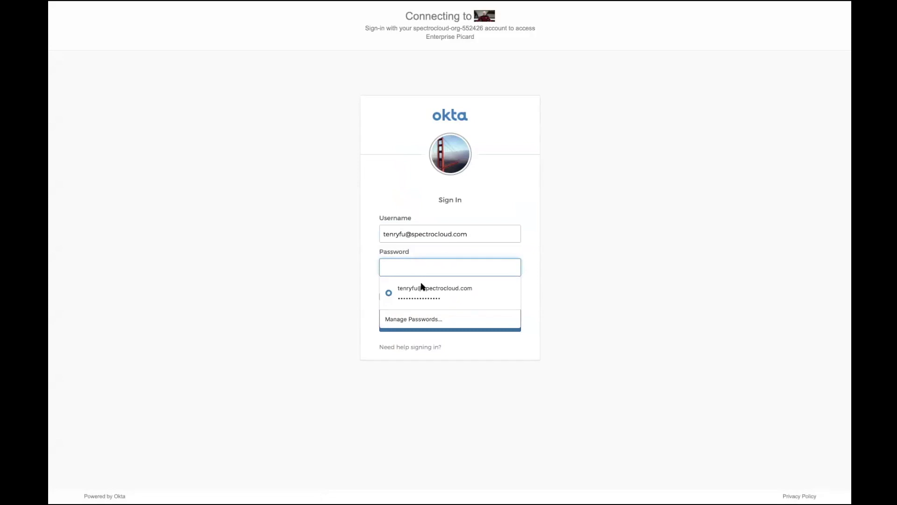
# Sign in with the saved account password, and look over the layers of the ProdVMware cluster profile.
pyautogui.click(434, 320)
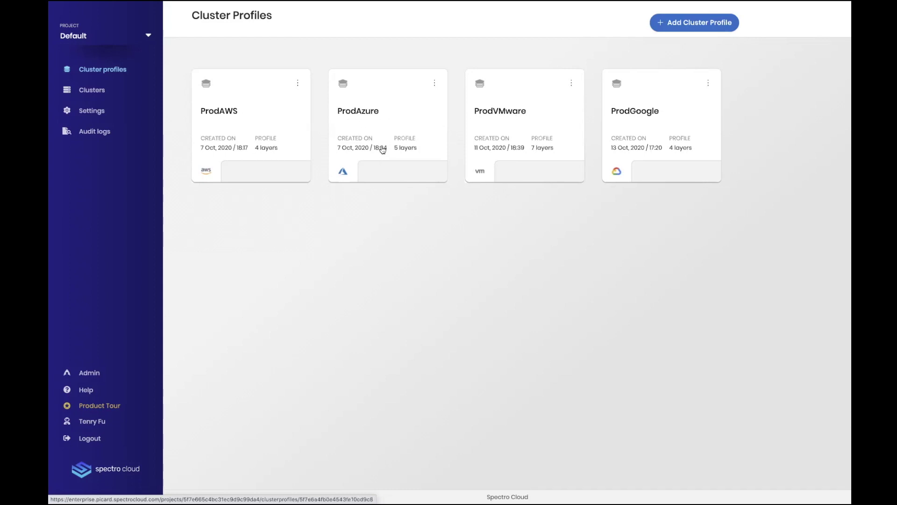
pyautogui.click(506, 145)
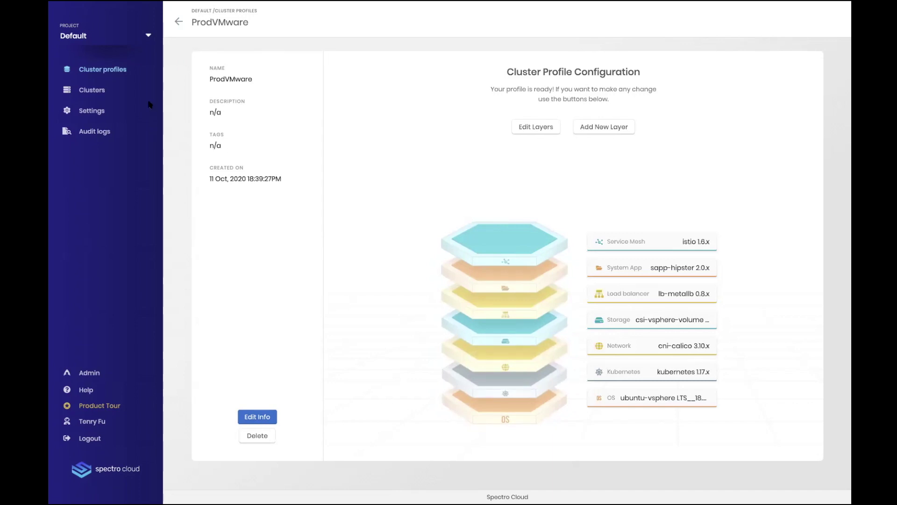
pyautogui.click(120, 75)
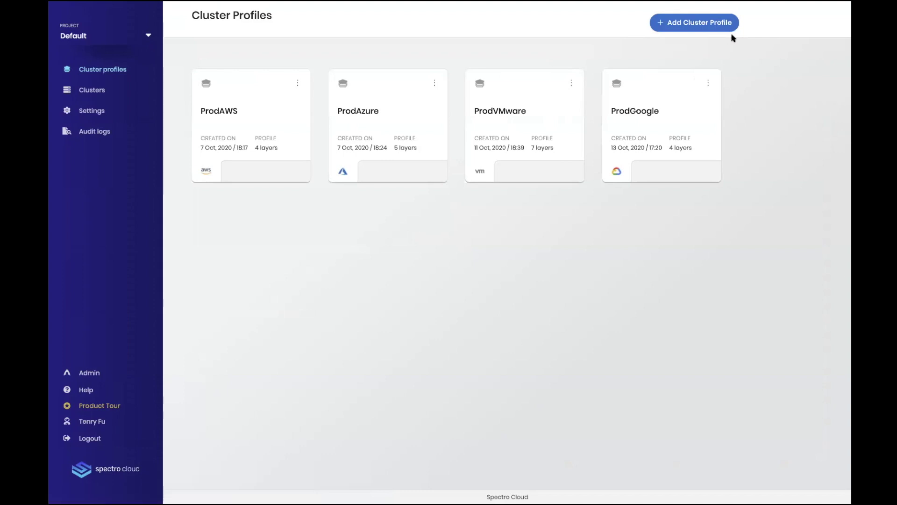
# Start a new cluster profile named CPDemo1 and set its cloud environment to VMware.
pyautogui.click(693, 24)
pyautogui.click(312, 124)
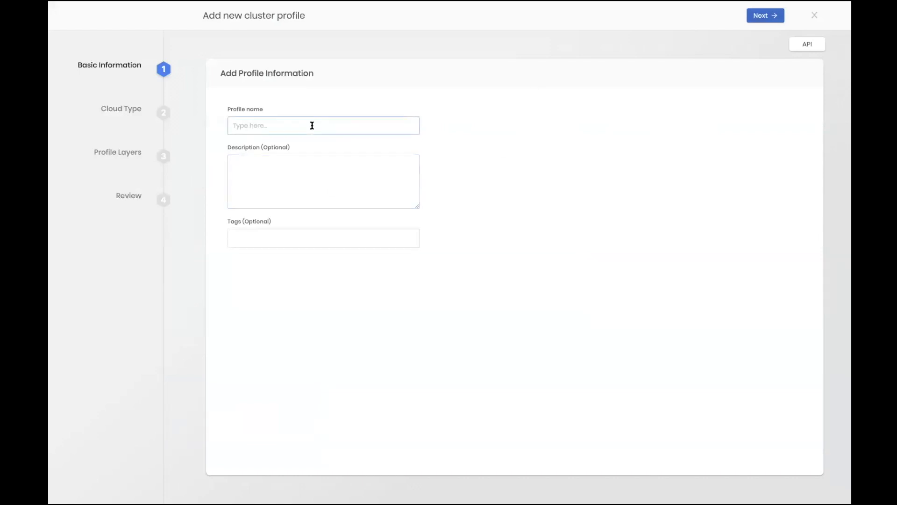
pyautogui.write('Cl')
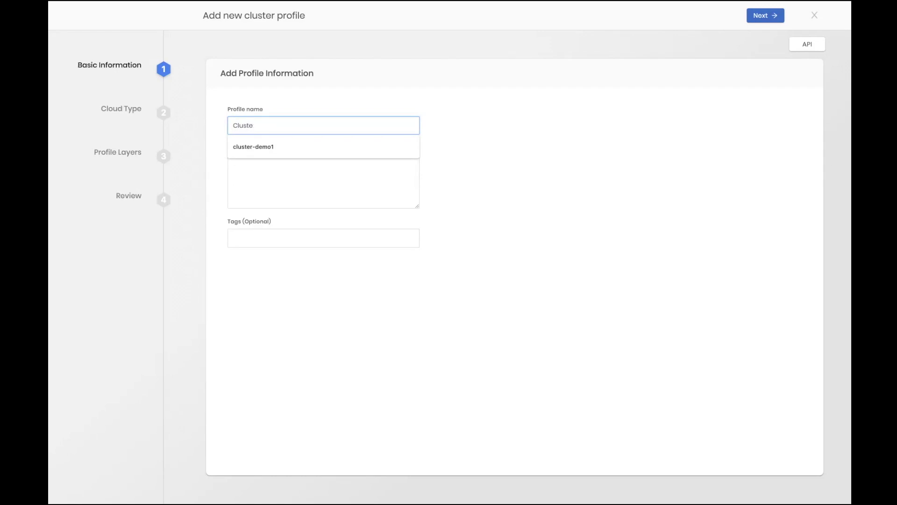
pyautogui.press('BackSpace')
pyautogui.write('PDemo1')
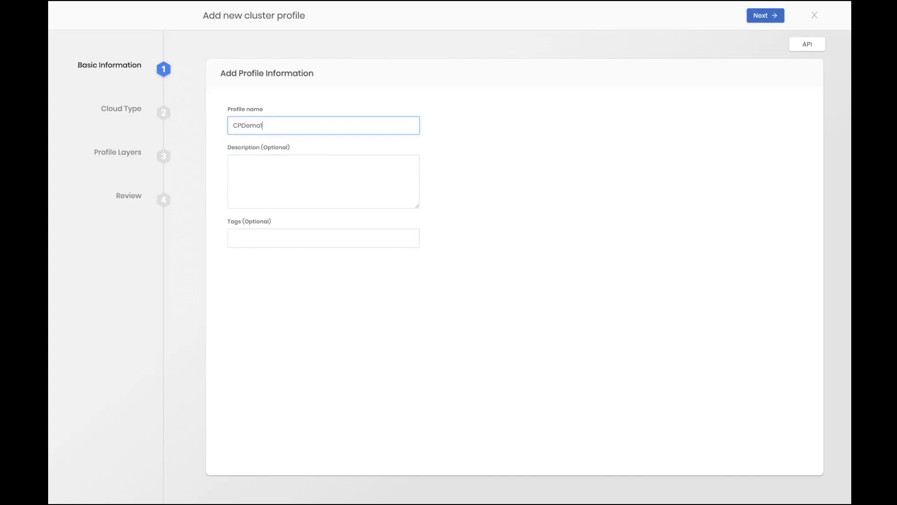
pyautogui.click(759, 16)
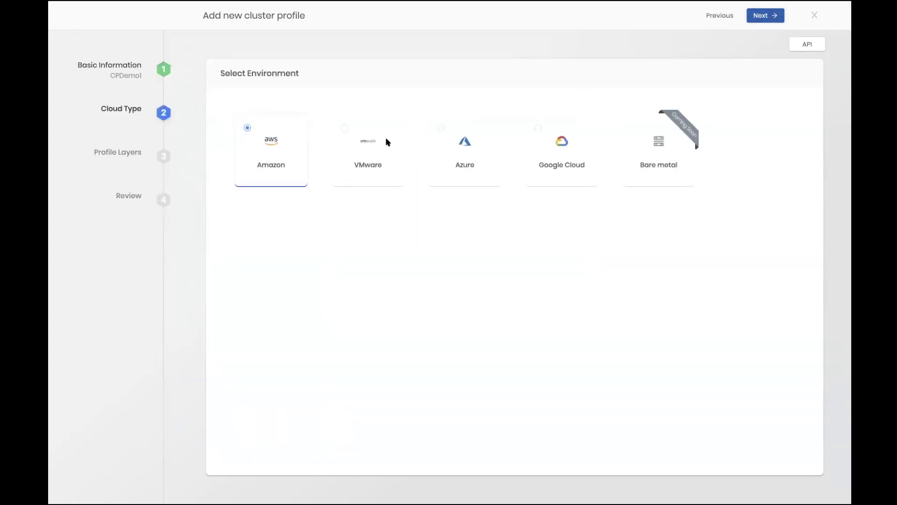
pyautogui.click(348, 131)
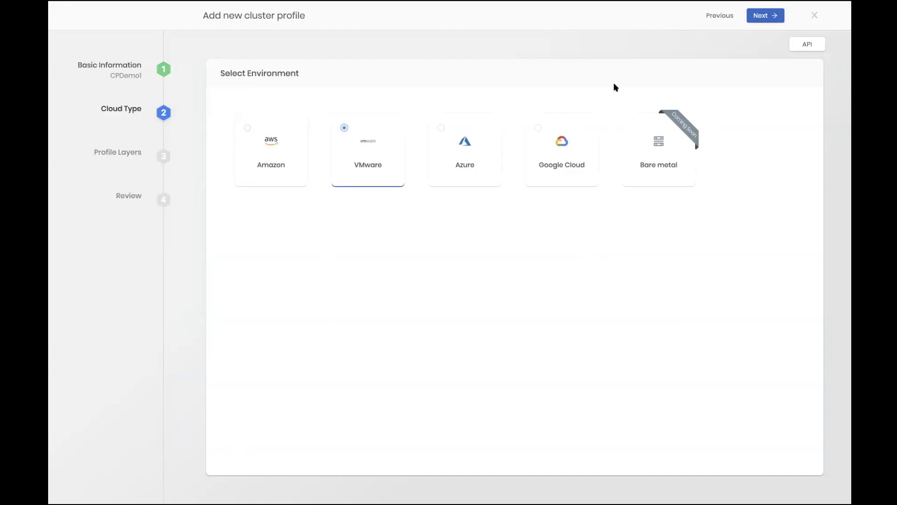
pyautogui.click(764, 18)
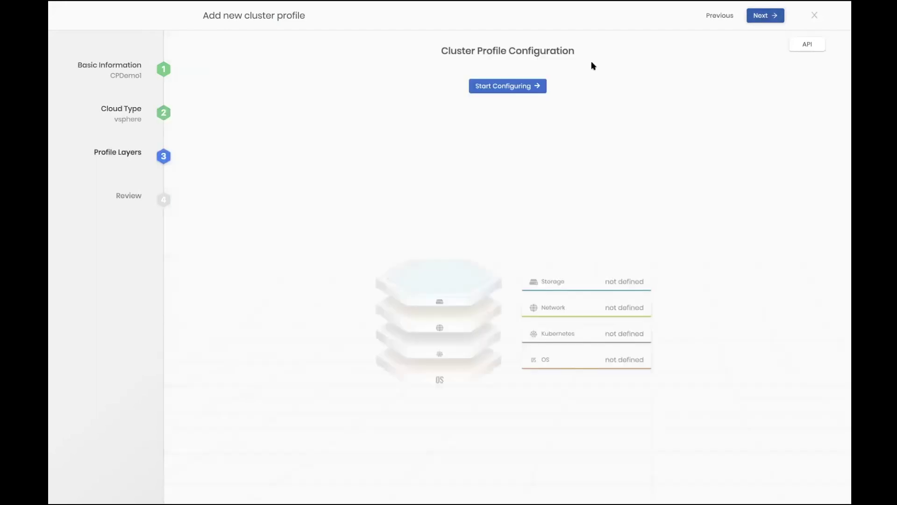
# Configure the profile's OS layer as Ubuntu 18.4.x (LTS) and its Kubernetes layer as version 1.18.8.
pyautogui.click(506, 89)
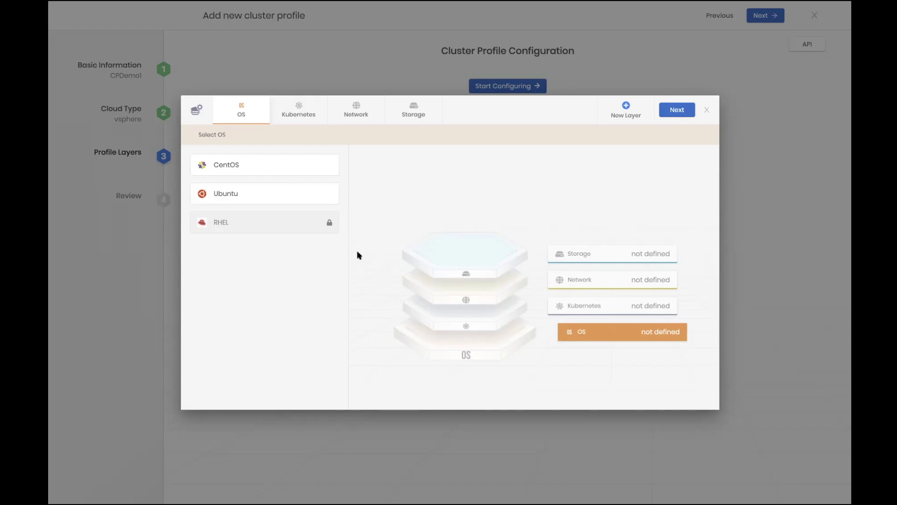
pyautogui.click(279, 196)
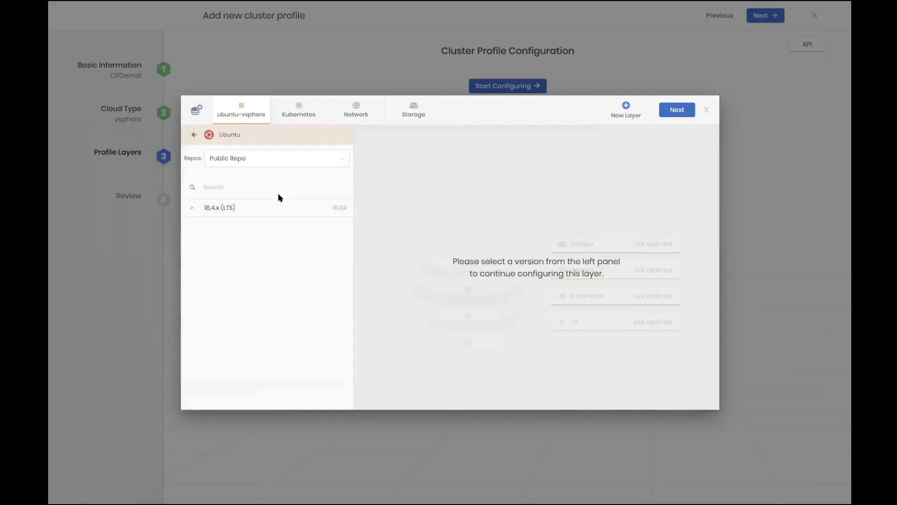
pyautogui.click(237, 209)
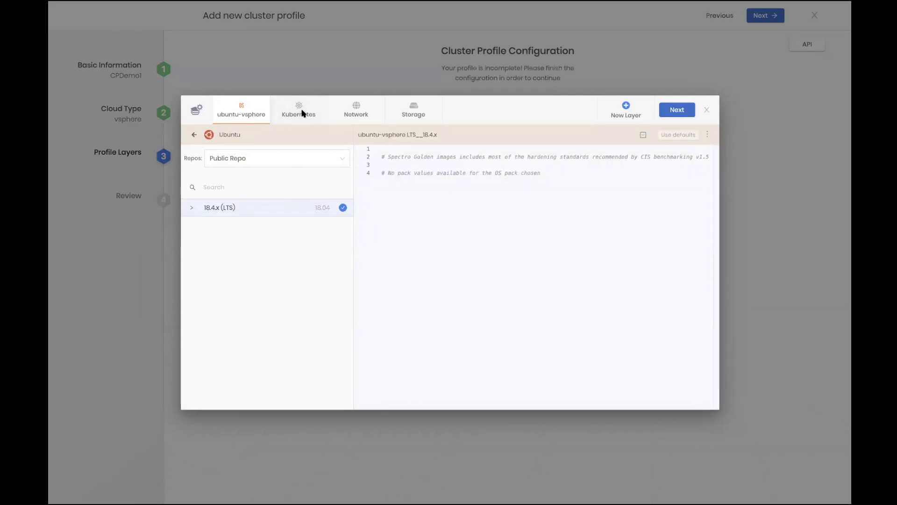
pyautogui.click(302, 114)
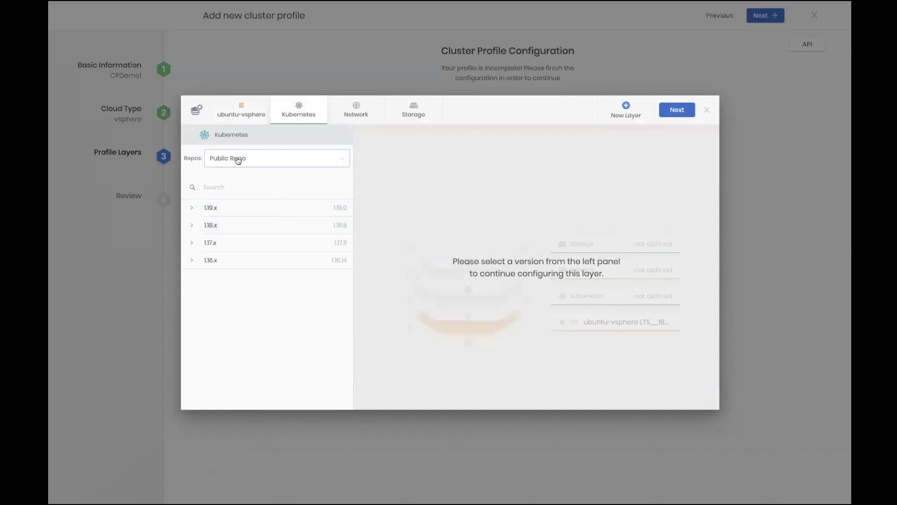
pyautogui.click(191, 228)
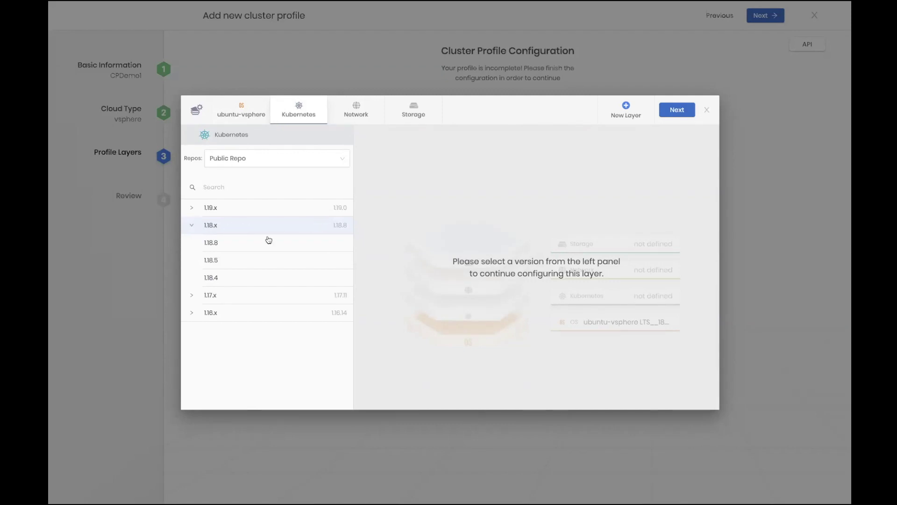
pyautogui.click(232, 251)
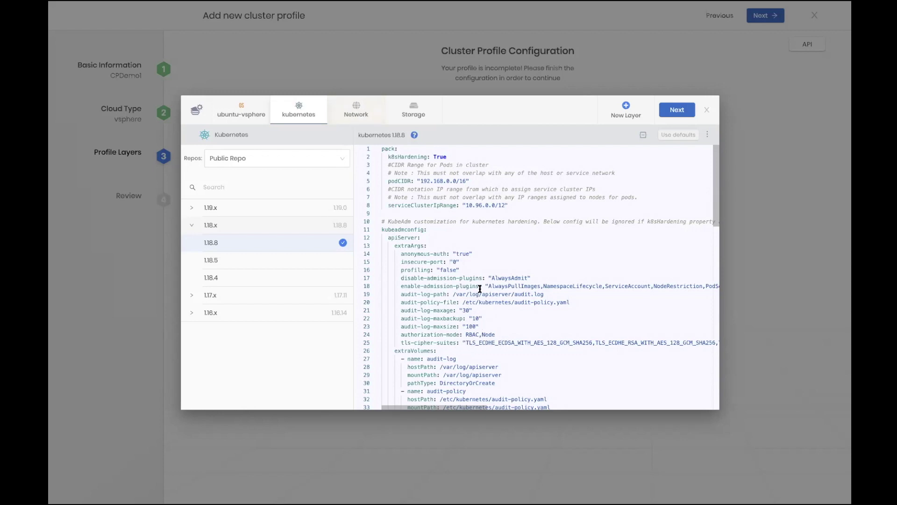
# Configure the profile's network layer as Calico 3.10.x and its storage layer as vSphere Volume 1.0.x.
pyautogui.click(358, 114)
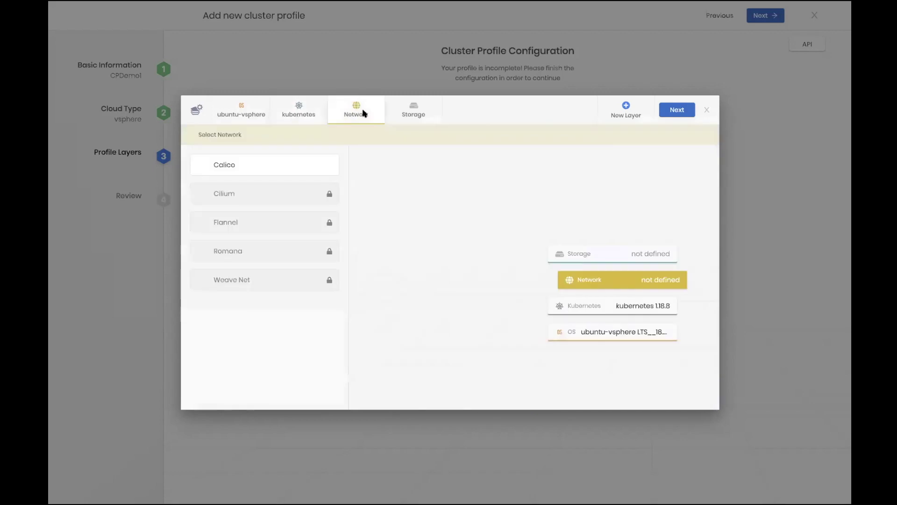
pyautogui.click(253, 171)
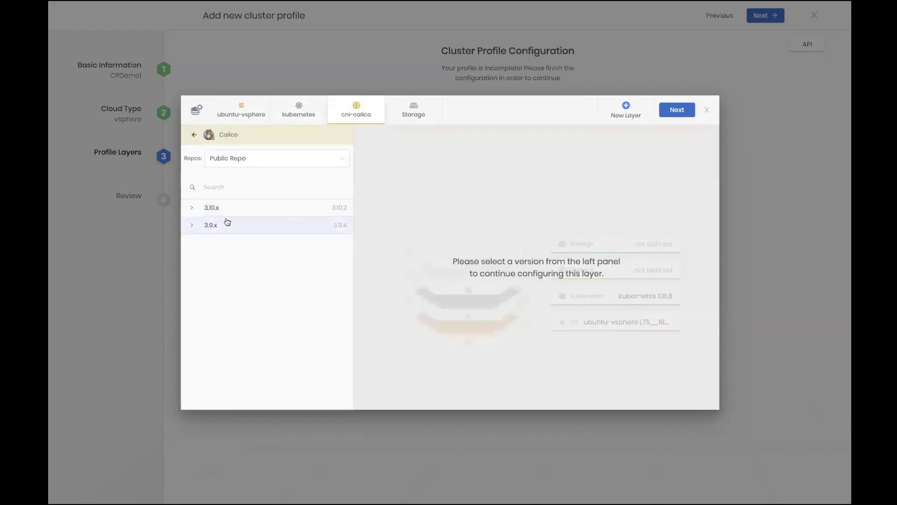
pyautogui.click(255, 208)
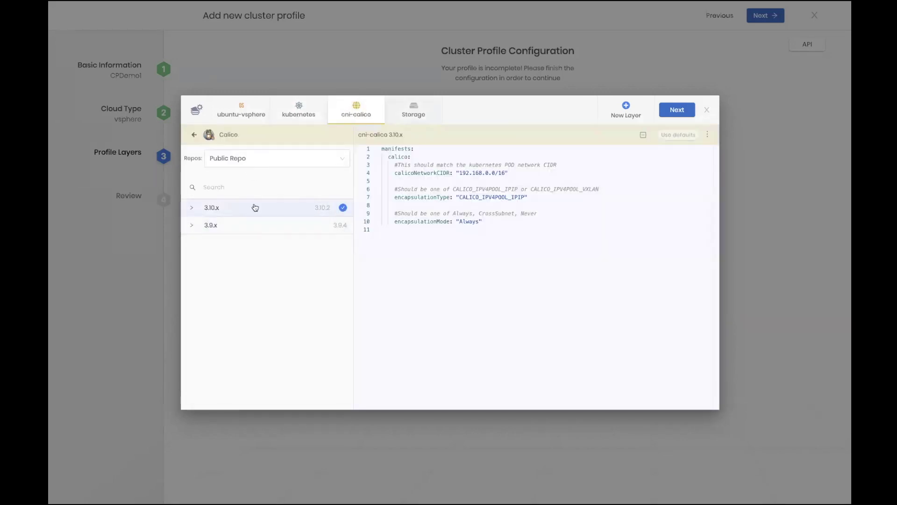
pyautogui.click(413, 114)
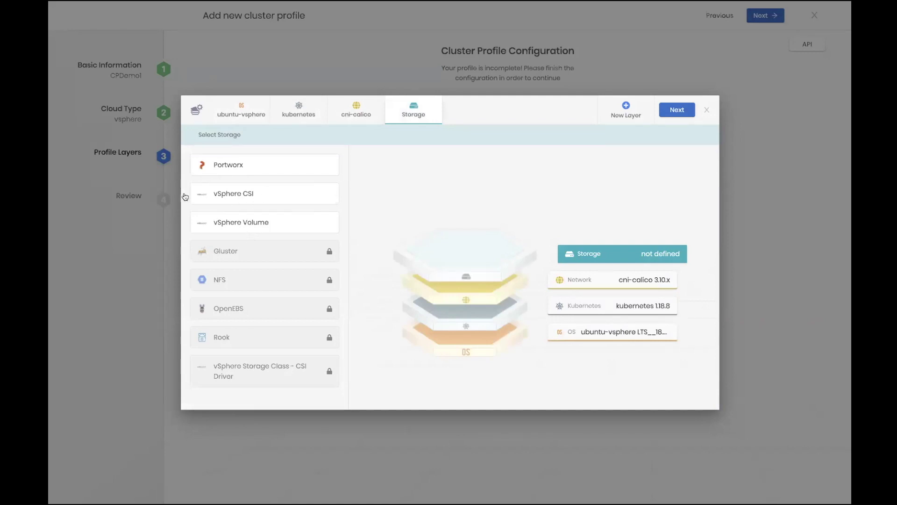
pyautogui.click(242, 222)
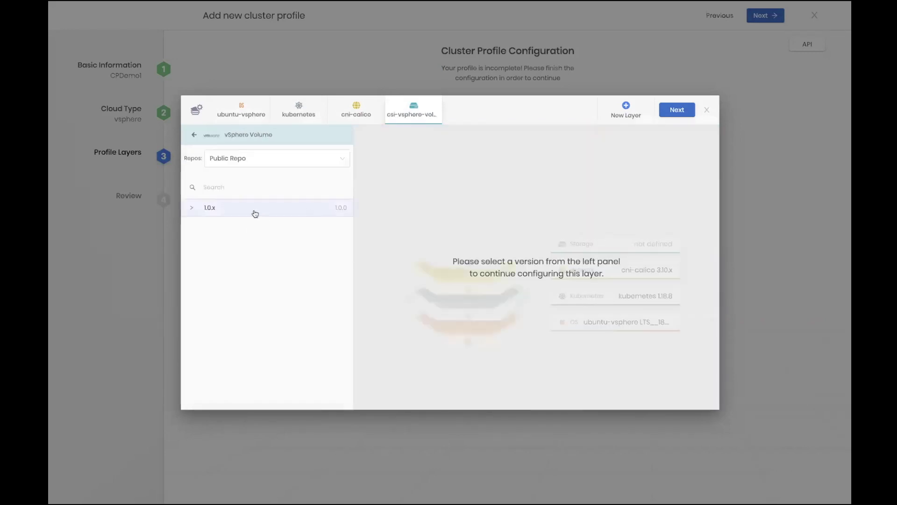
pyautogui.click(255, 211)
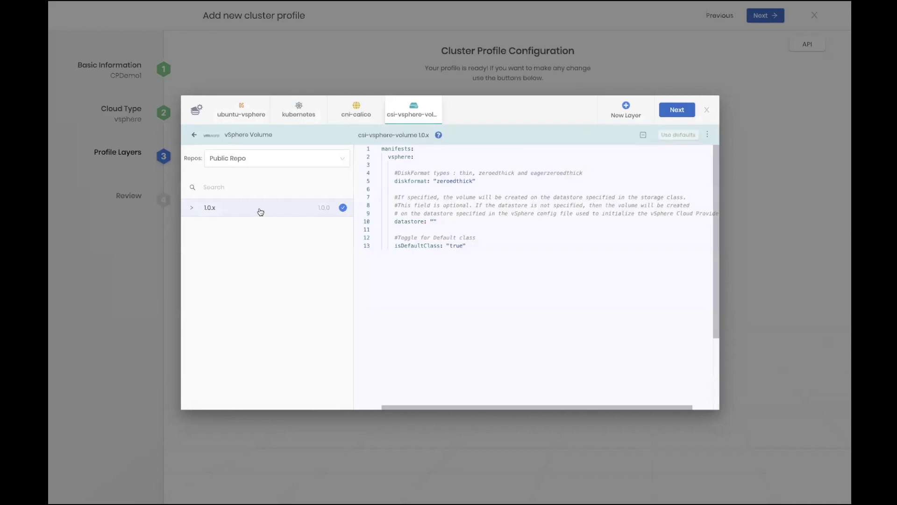
# Add a load balancer layer to the profile using Citrix ADC version 1.7.x.
pyautogui.click(628, 107)
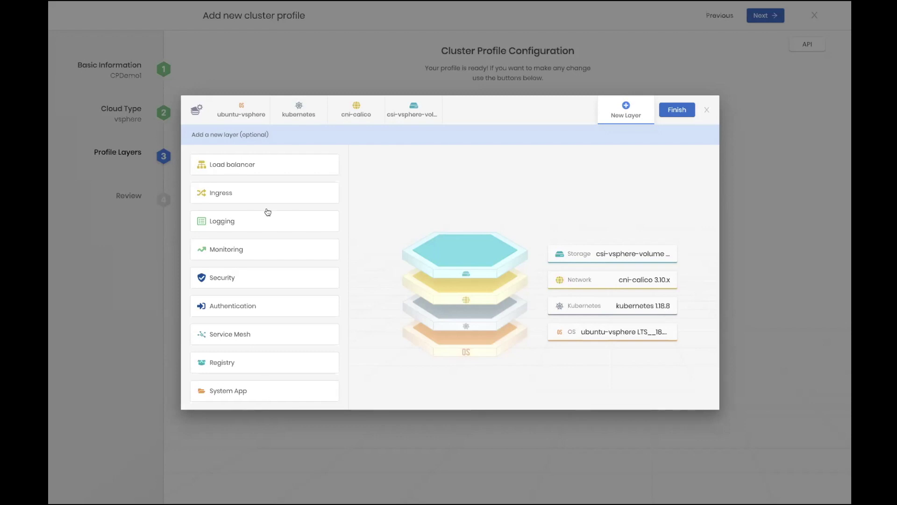
pyautogui.click(262, 169)
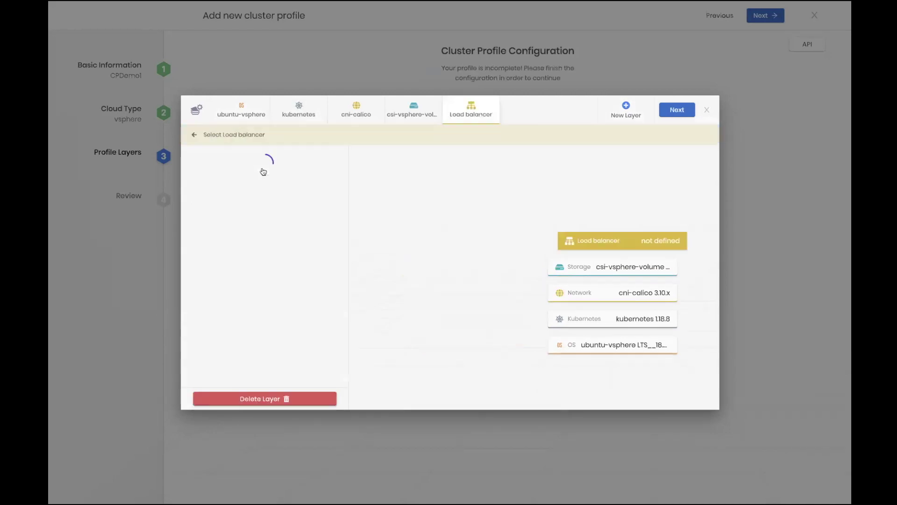
pyautogui.click(270, 194)
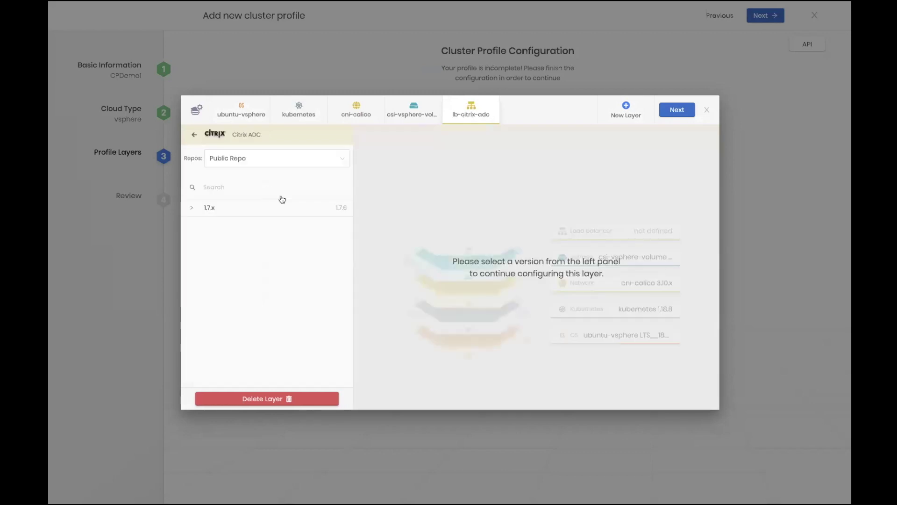
pyautogui.click(309, 208)
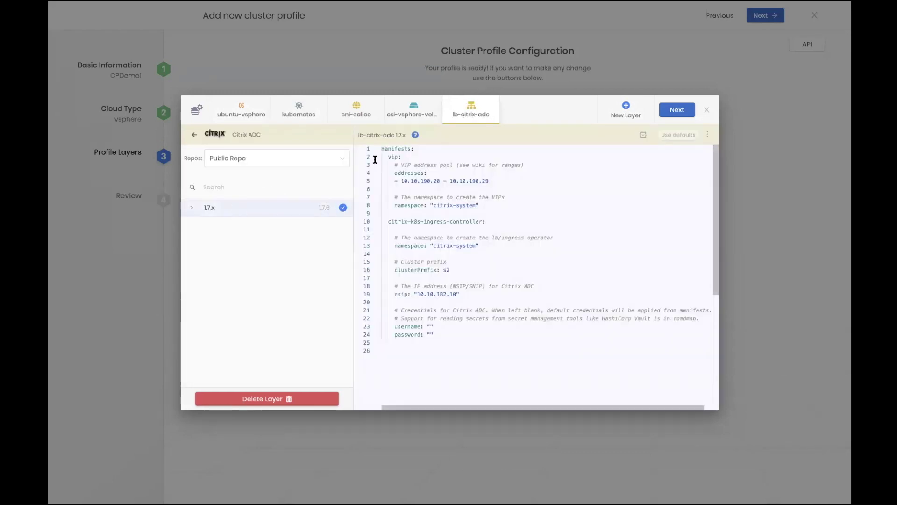
# Add a logging layer to the profile using Elasticsearch-Fluentd-Kibana version 6.7.x.
pyautogui.click(619, 110)
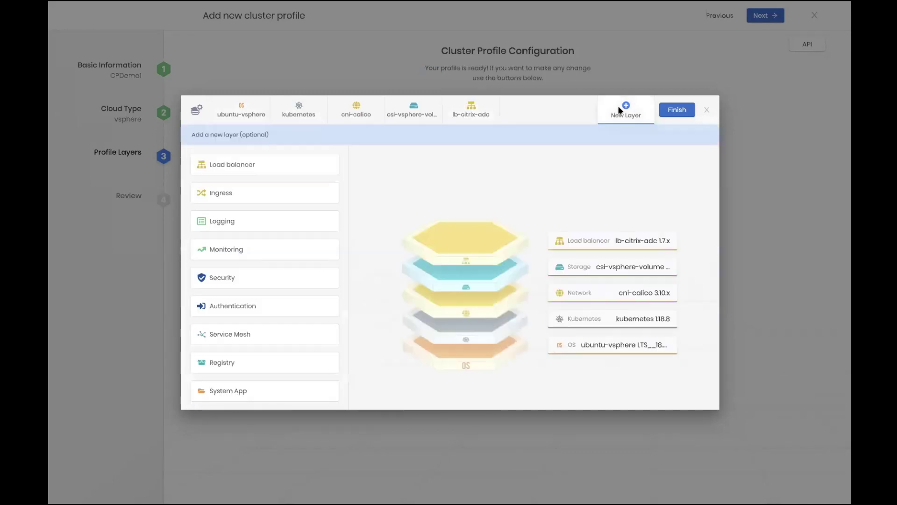
pyautogui.click(252, 224)
pyautogui.click(282, 166)
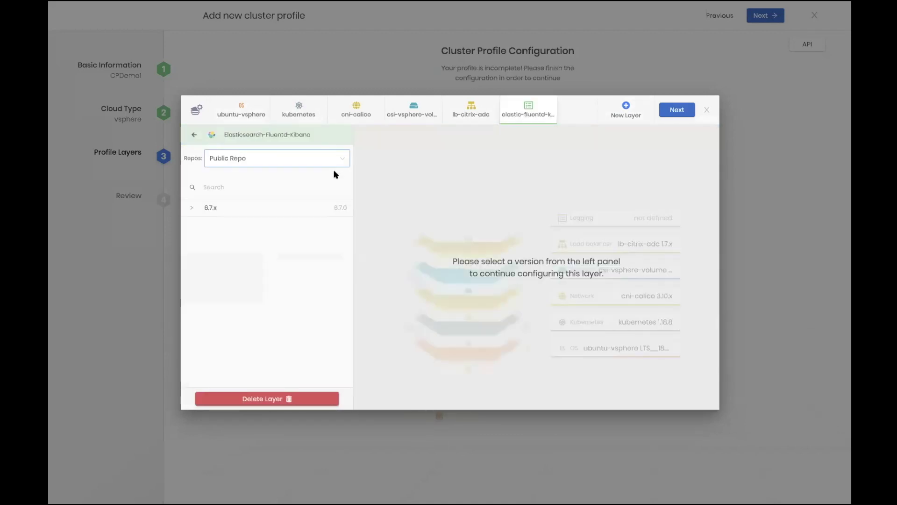
pyautogui.click(260, 208)
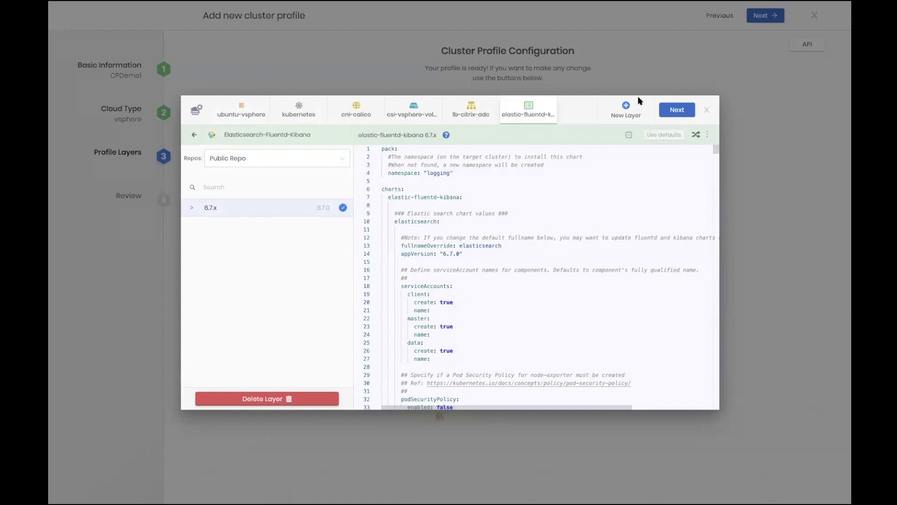
# Add a monitoring layer to the profile and choose Prometheus - Grafana as its pack.
pyautogui.click(627, 110)
pyautogui.click(255, 252)
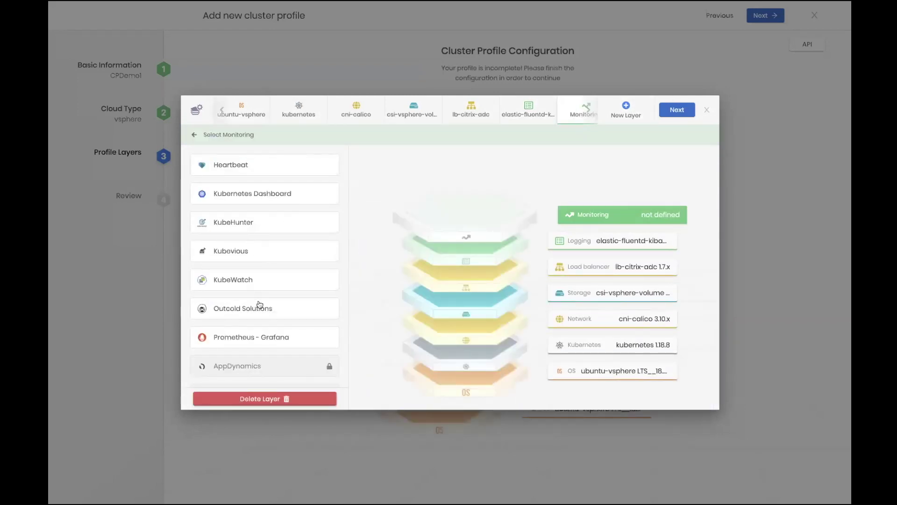
pyautogui.click(253, 335)
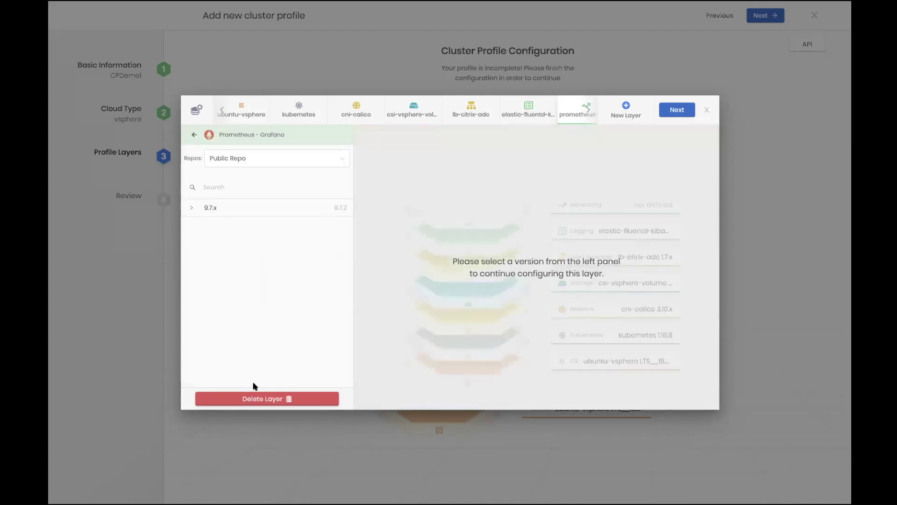
pyautogui.click(681, 111)
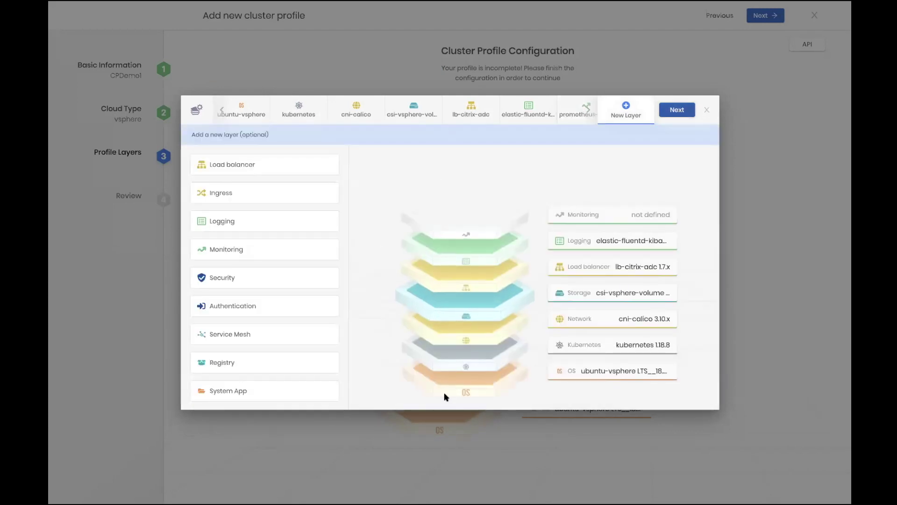
pyautogui.click(680, 111)
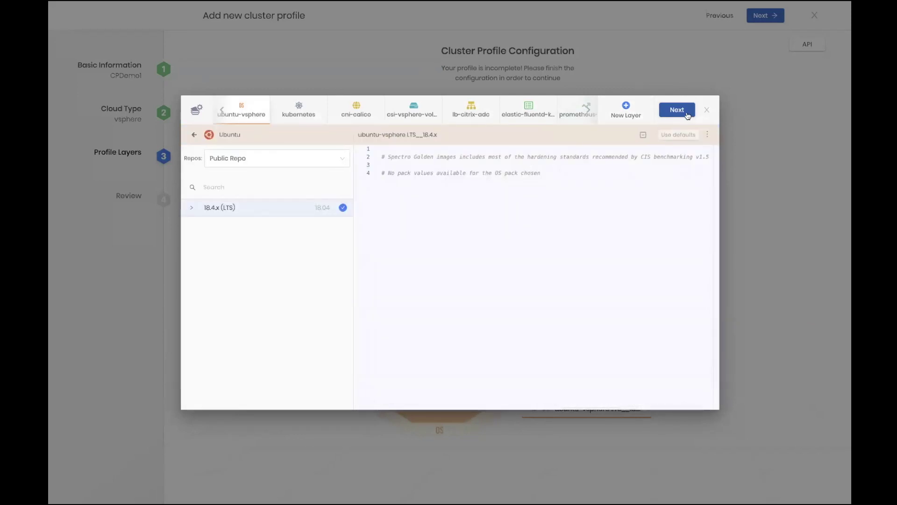
pyautogui.click(685, 114)
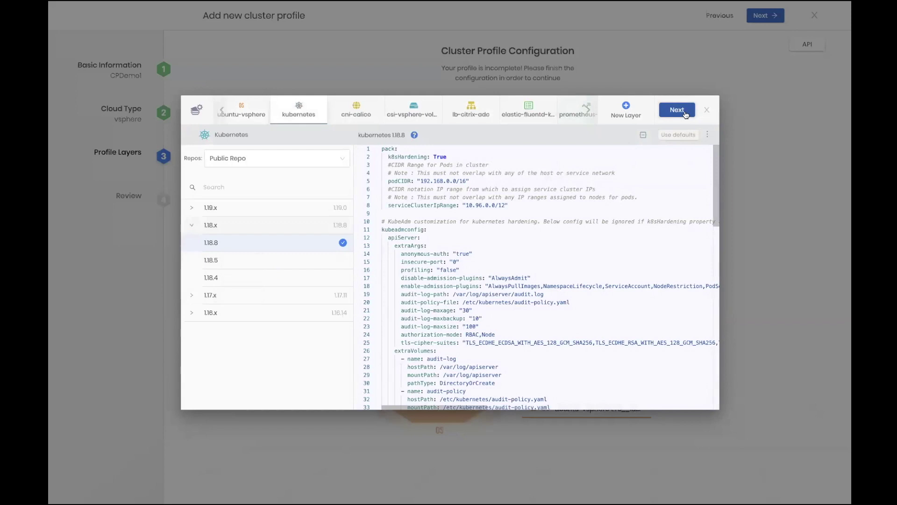
pyautogui.click(677, 110)
pyautogui.click(677, 109)
pyautogui.click(677, 110)
pyautogui.click(677, 110)
pyautogui.click(677, 110)
pyautogui.click(677, 110)
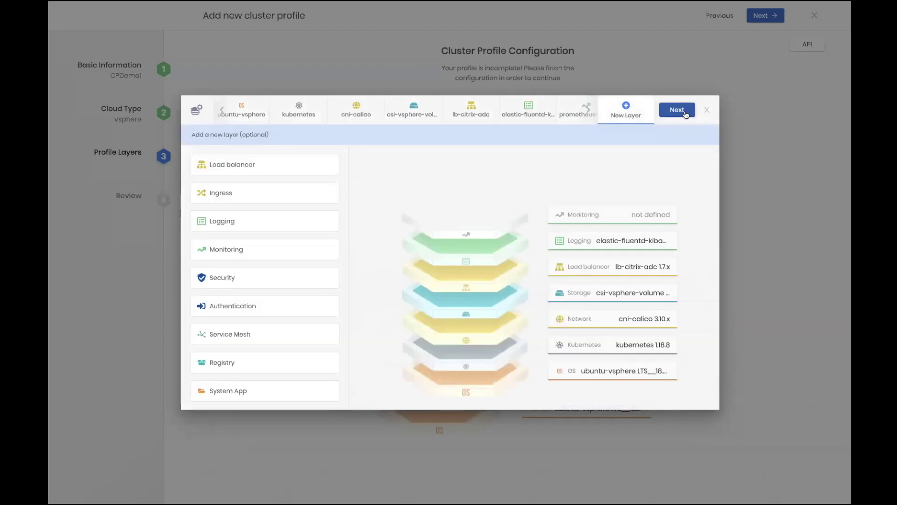
pyautogui.click(685, 114)
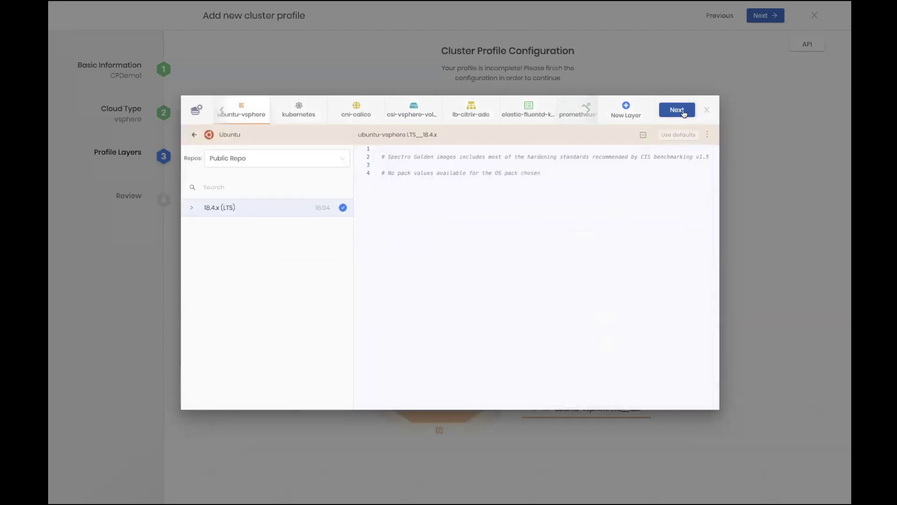
pyautogui.click(683, 114)
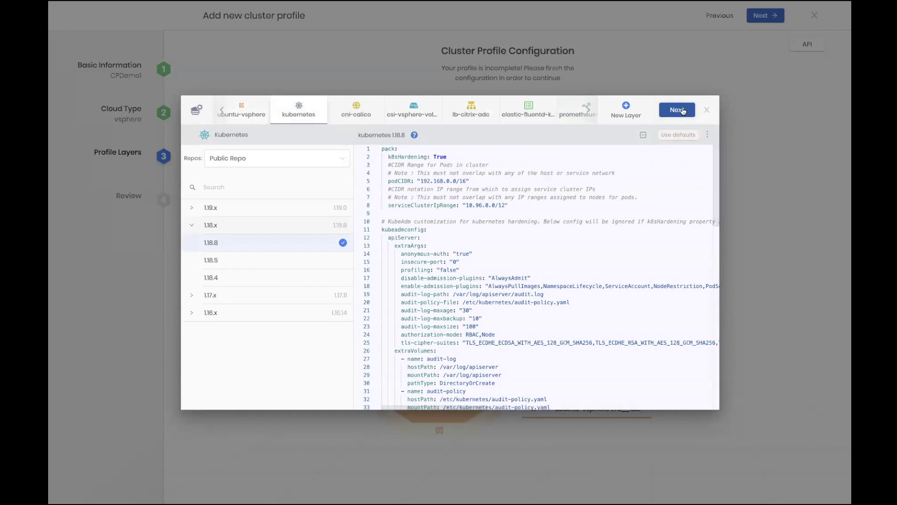
# Set the monitoring layer's Prometheus - Grafana pack to version 9.7.x and complete the CPDemo1 cluster profile.
pyautogui.click(578, 115)
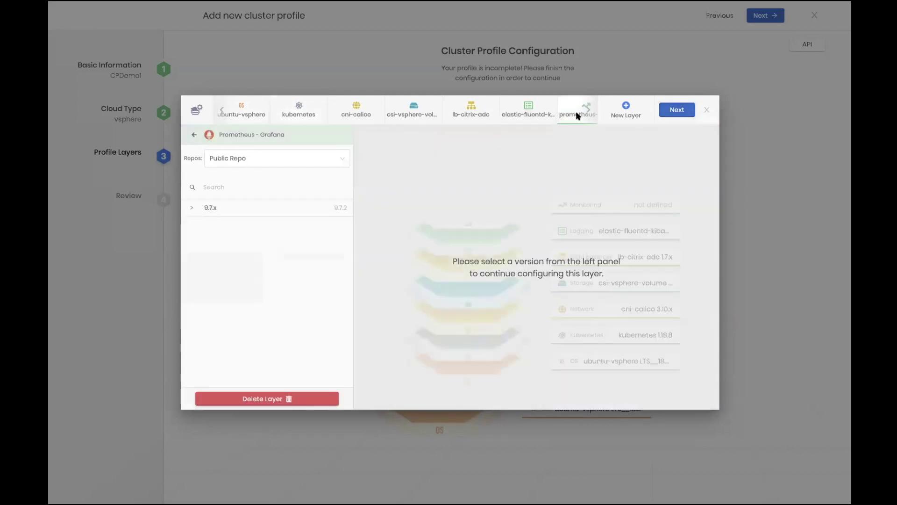
pyautogui.click(281, 208)
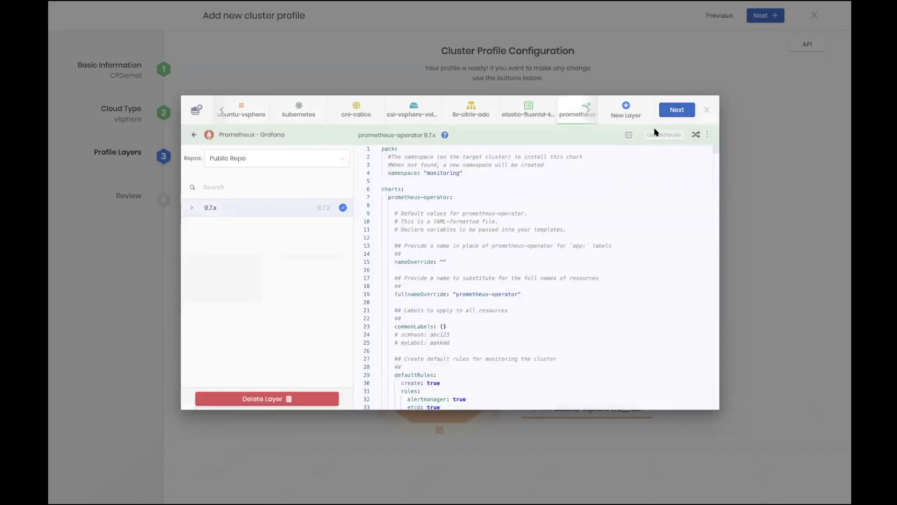
pyautogui.click(665, 111)
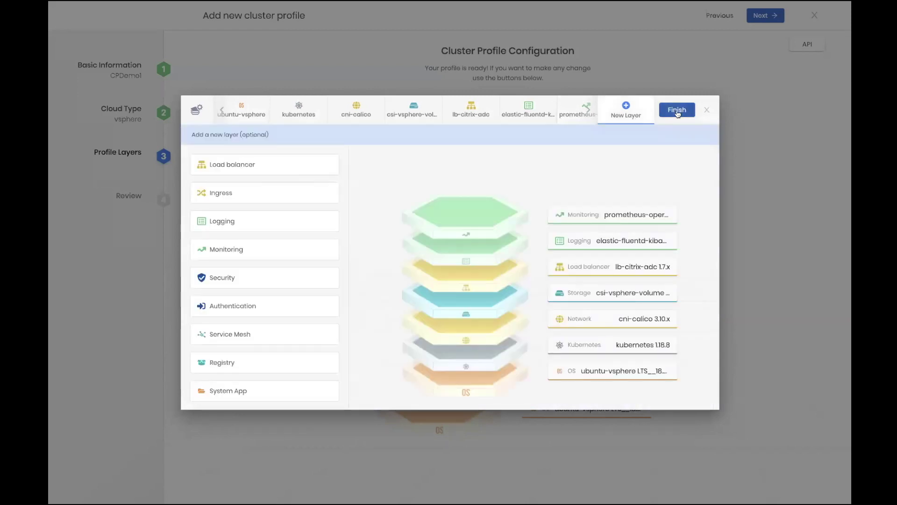
pyautogui.click(677, 110)
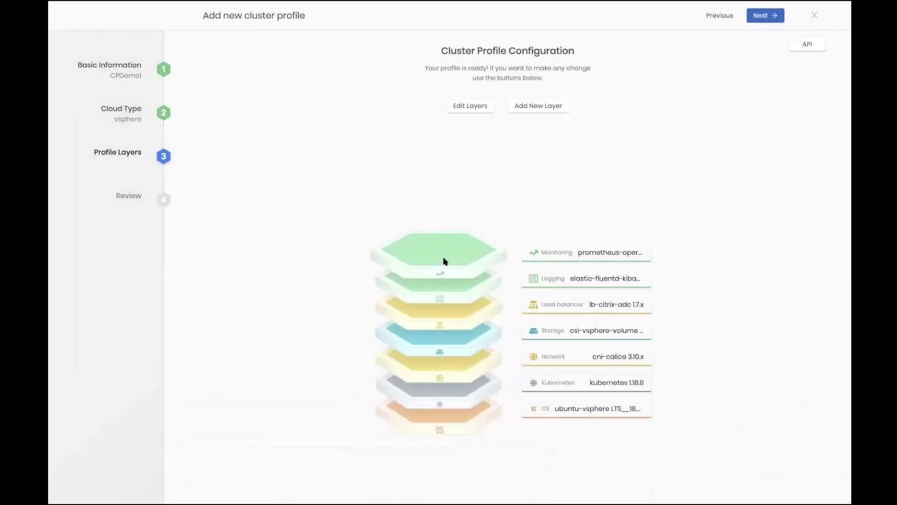
pyautogui.click(761, 15)
pyautogui.click(766, 16)
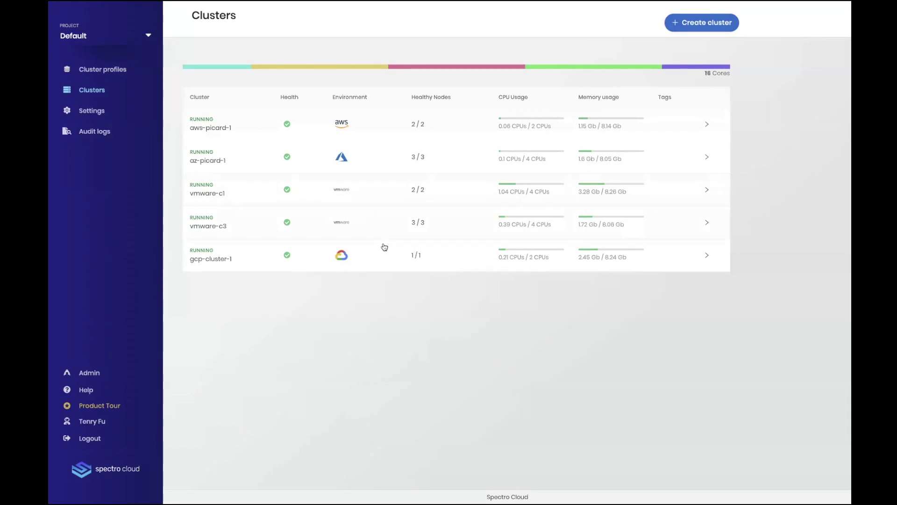
# Review the vmware-c3 cluster's overview, and change the Kubernetes layer of its ProdVMware profile to 1.18.x, publishing the change.
pyautogui.click(361, 227)
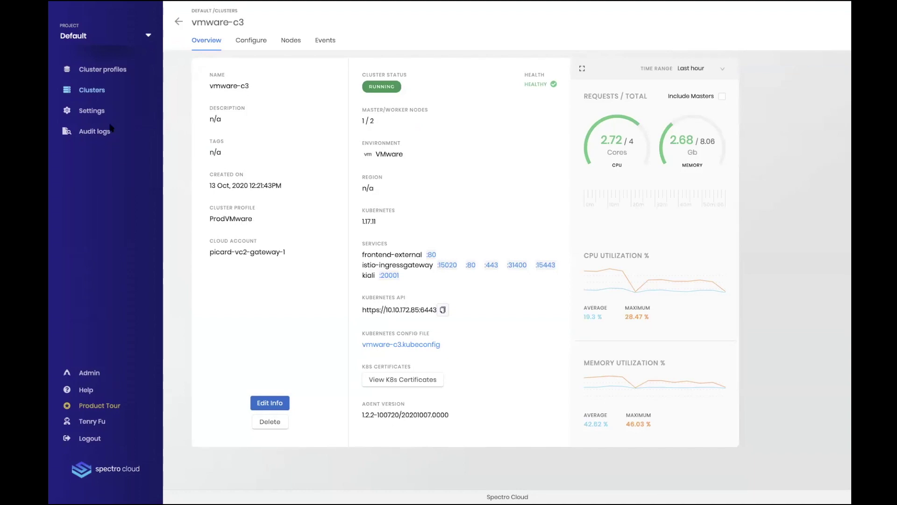
pyautogui.click(112, 76)
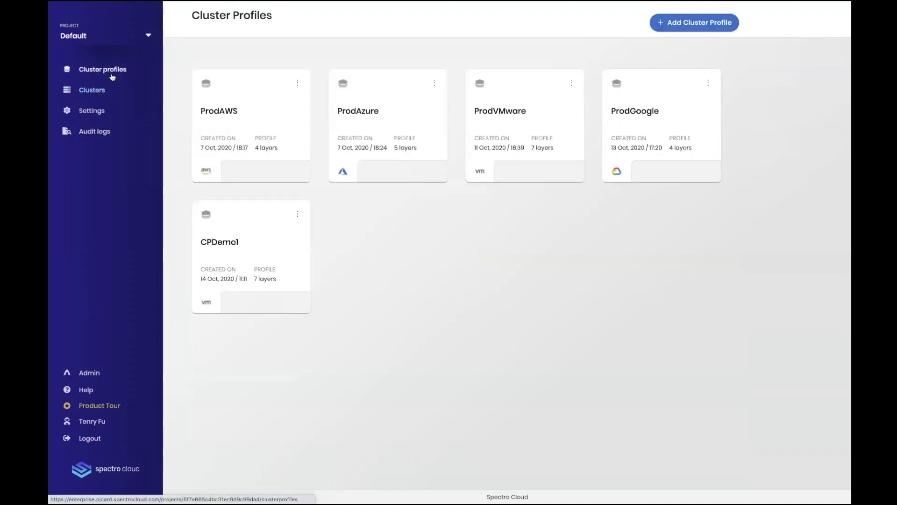
pyautogui.click(521, 152)
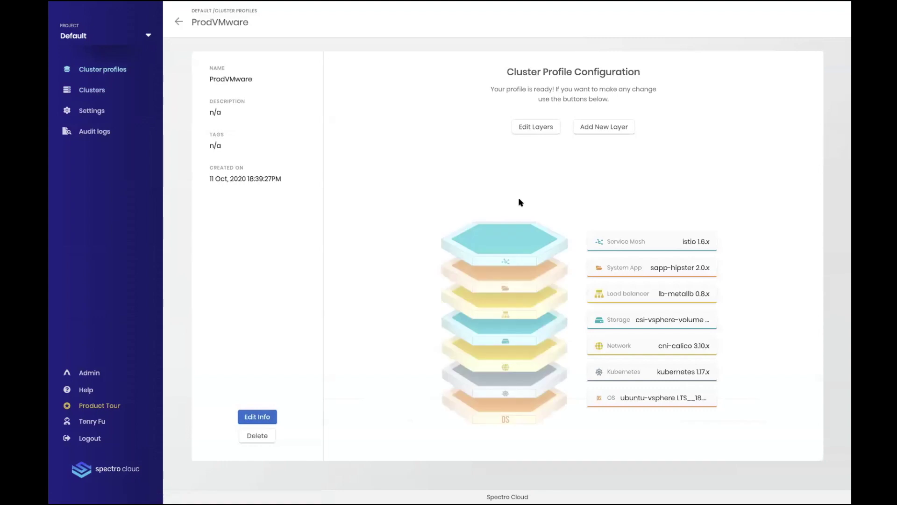
pyautogui.click(537, 126)
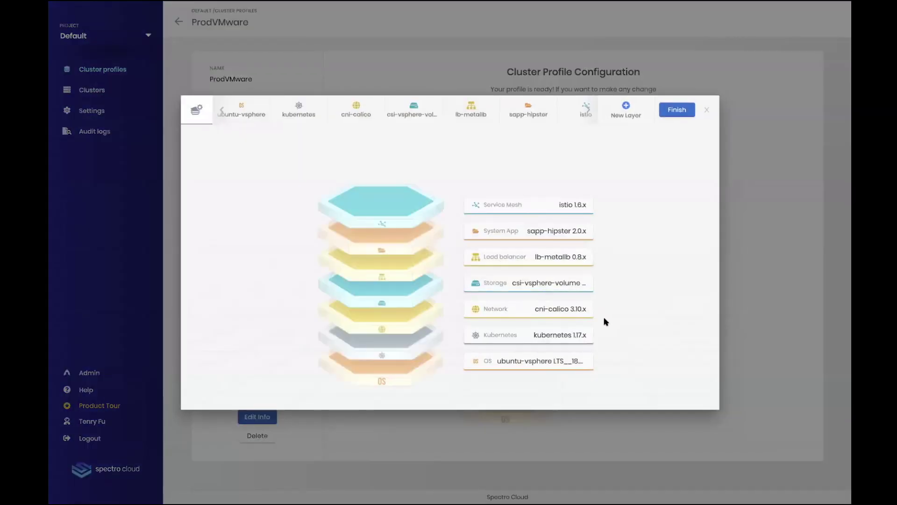
pyautogui.click(552, 340)
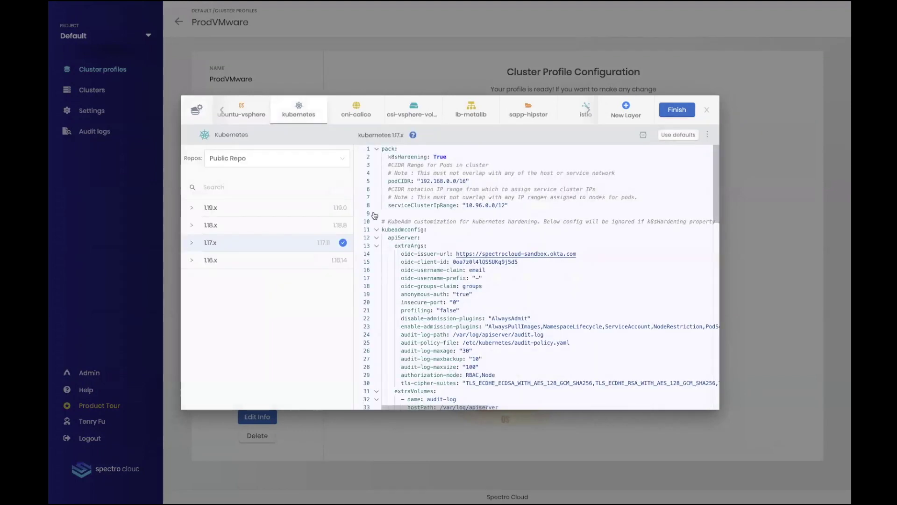
pyautogui.click(245, 227)
pyautogui.click(677, 110)
pyautogui.click(537, 325)
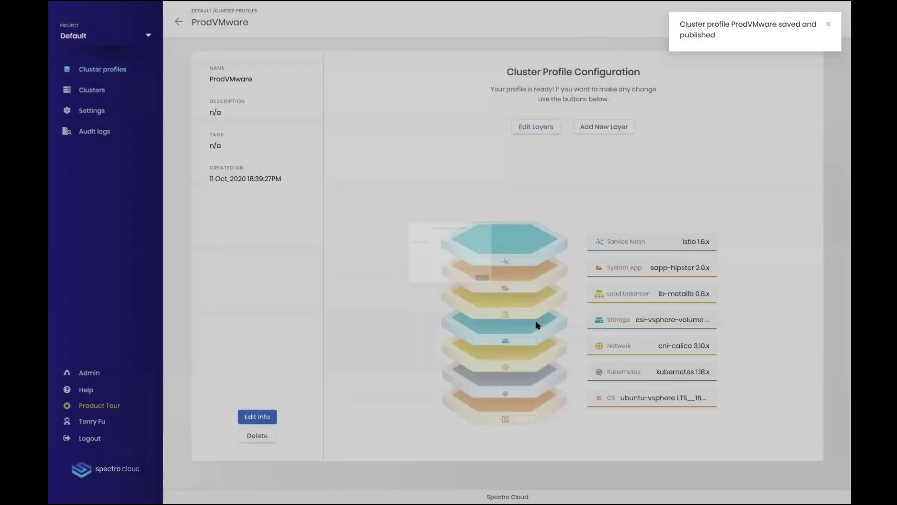
# Apply the available ProdVMware profile update to the vmware-c1 cluster.
pyautogui.click(93, 92)
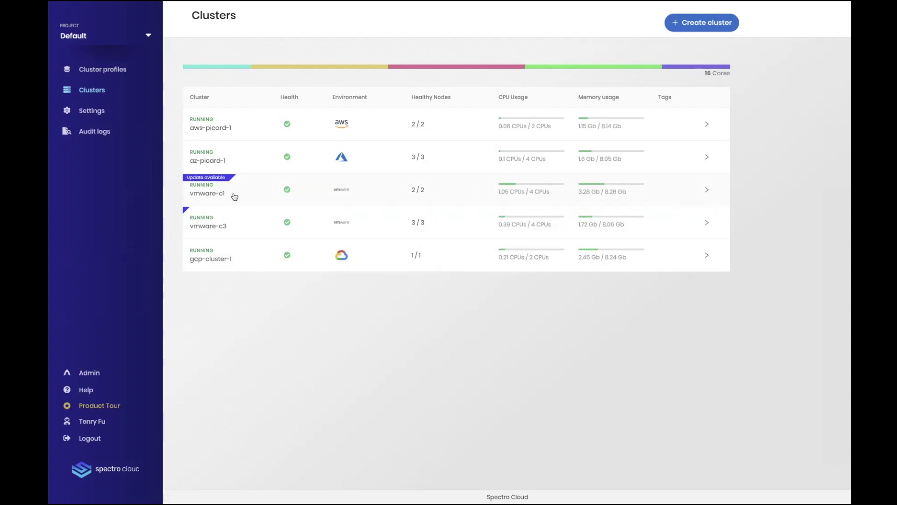
pyautogui.click(235, 196)
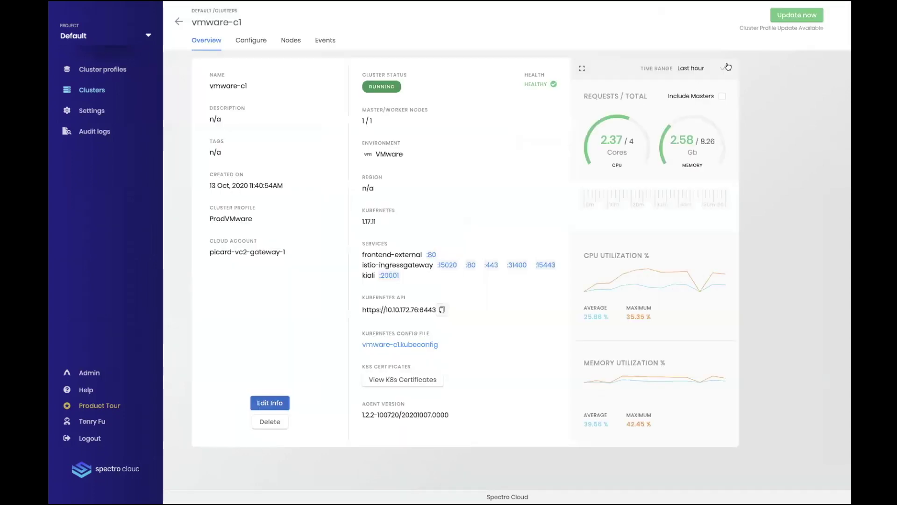
pyautogui.click(794, 15)
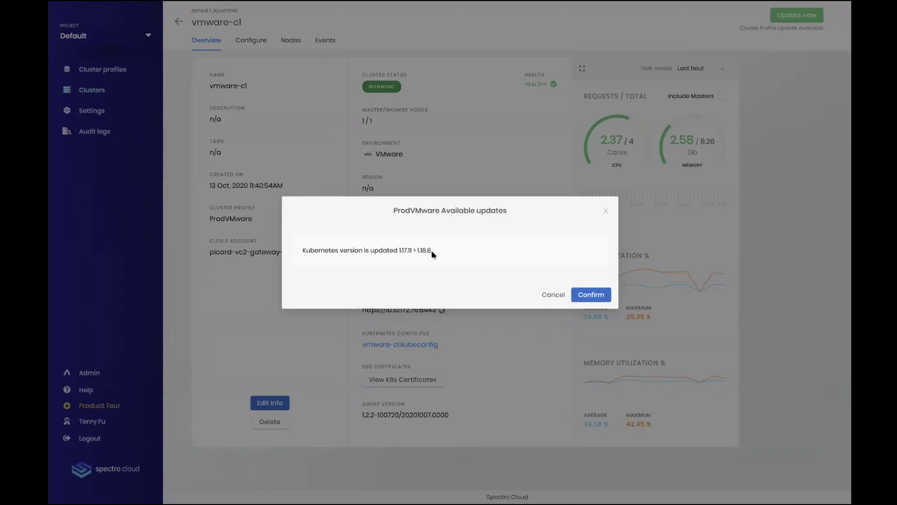
pyautogui.click(591, 295)
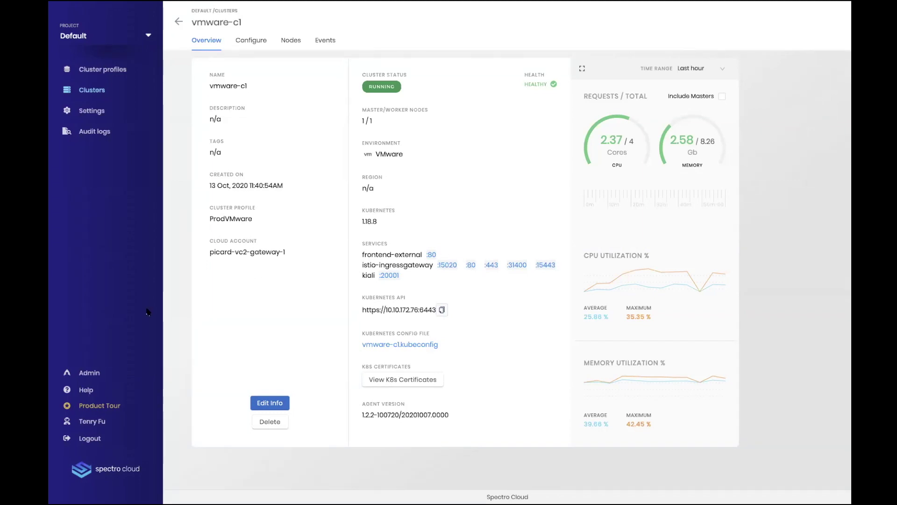
# Examine resource usage across all projects in the admin area, showing Cores / Project for the last 30 days.
pyautogui.click(89, 373)
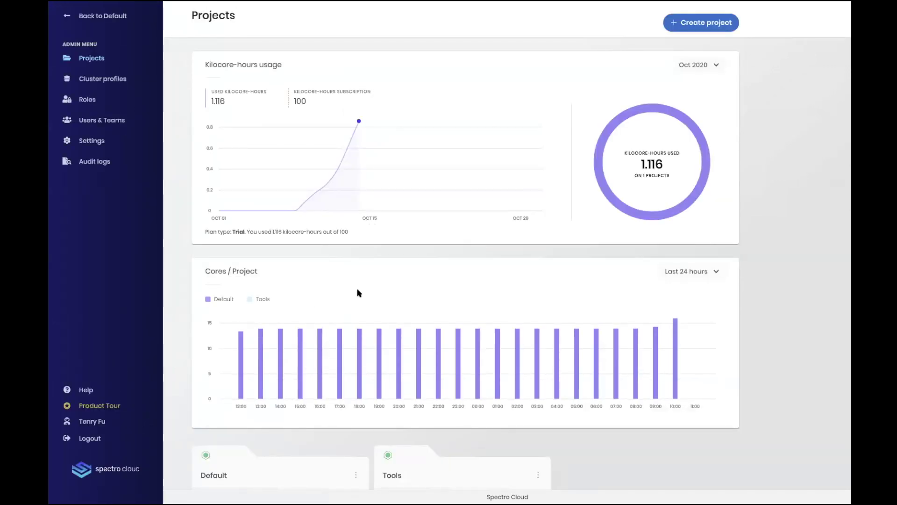
pyautogui.scroll(-1, 359, 293)
pyautogui.scroll(1, 358, 293)
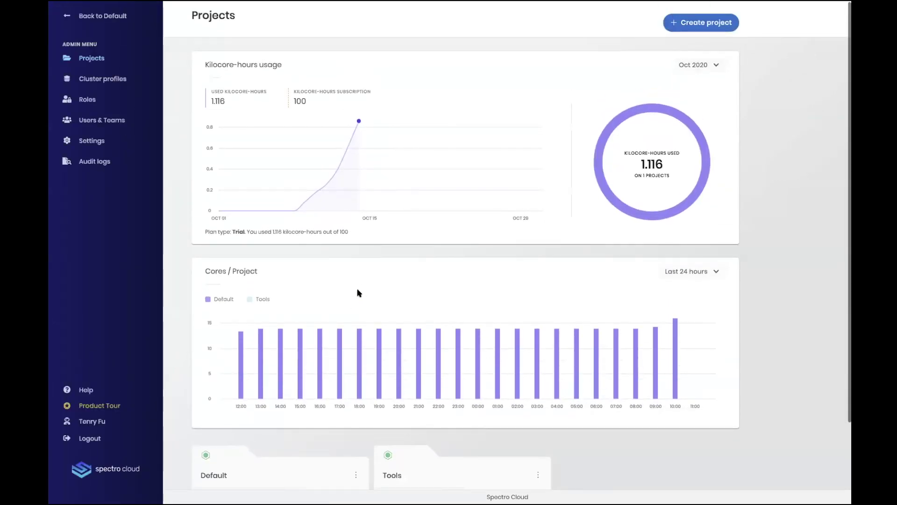
pyautogui.scroll(-1, 446, 288)
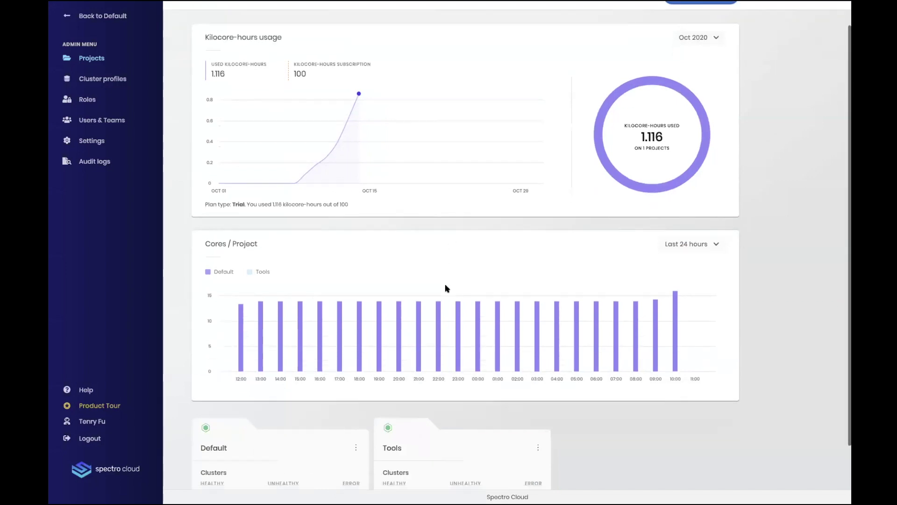
pyautogui.click(709, 248)
pyautogui.click(653, 295)
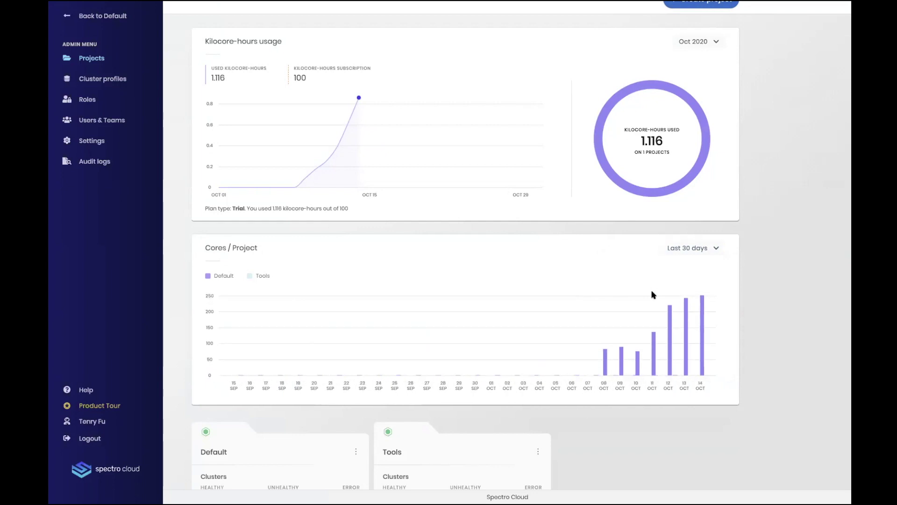
pyautogui.scroll(-2, 273, 473)
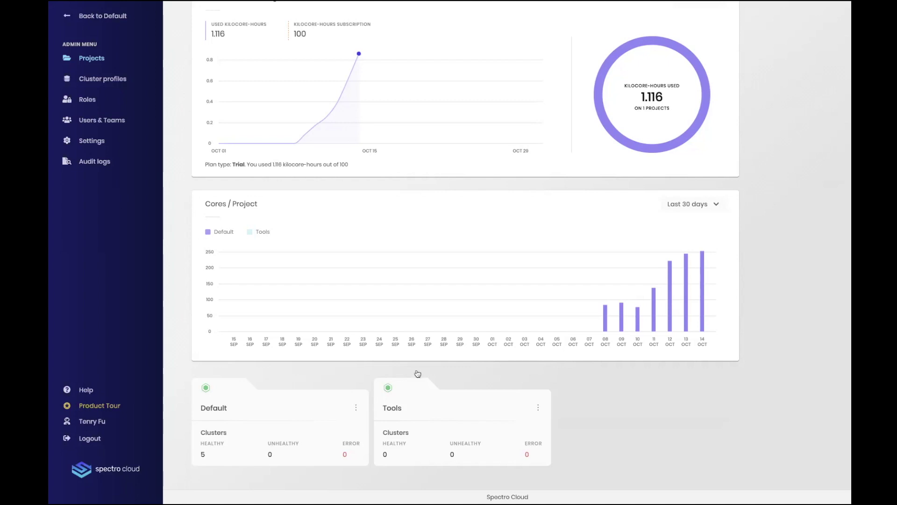
pyautogui.scroll(2, 512, 356)
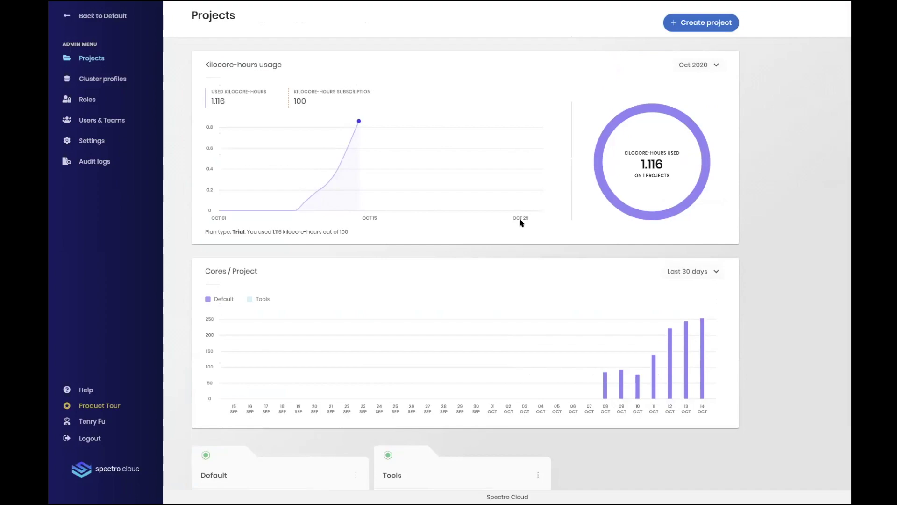